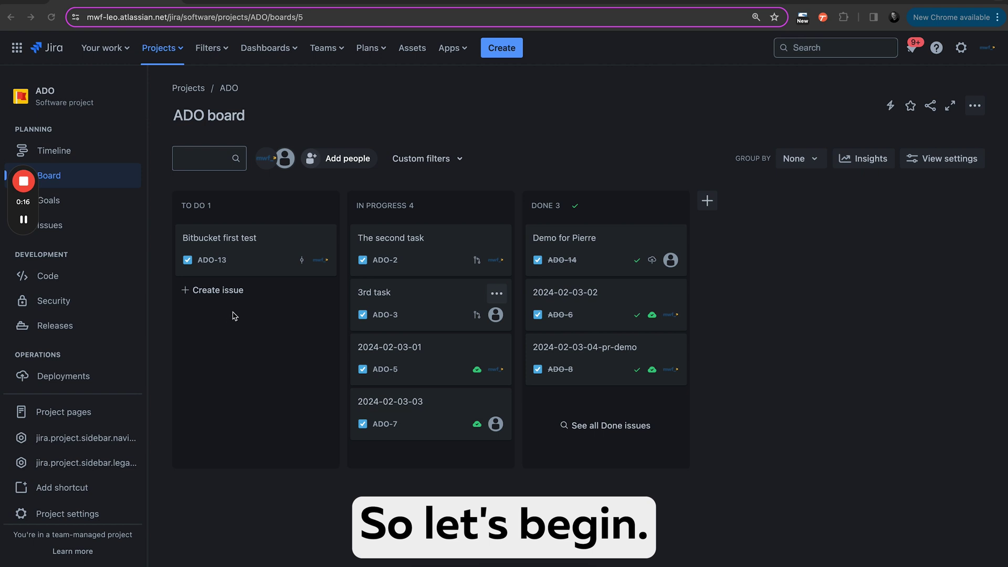
Create the To Do issue 'Bitbucket + ADO demo' (ADO-15) and assign it to yourself
click(221, 292)
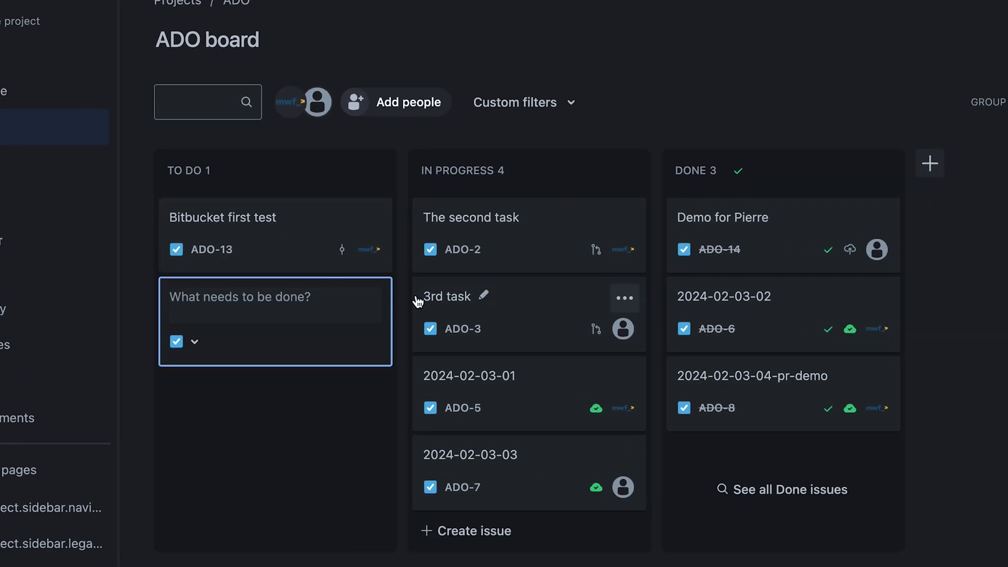
text(Bitbucket + ADO demo)
key(Return)
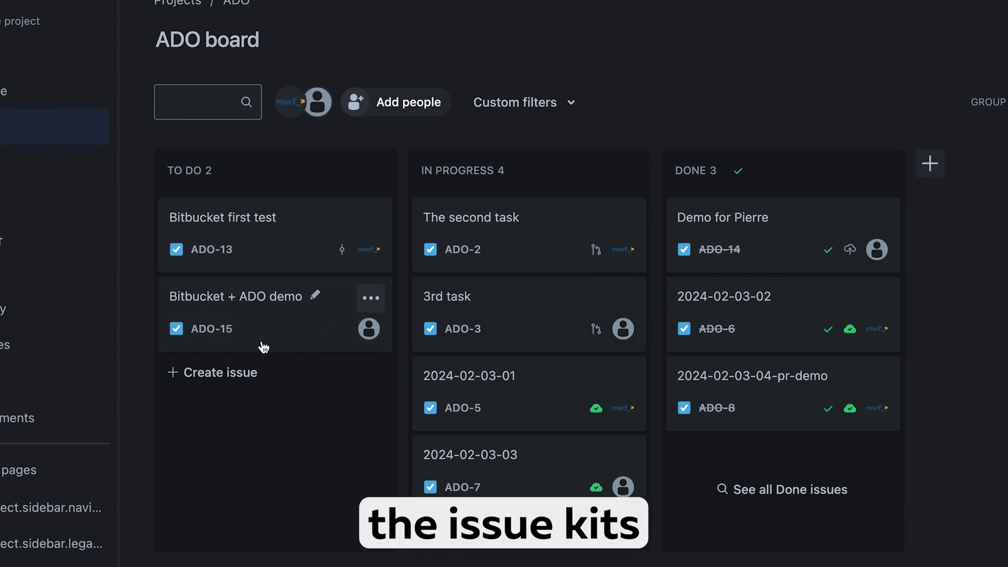
click(352, 345)
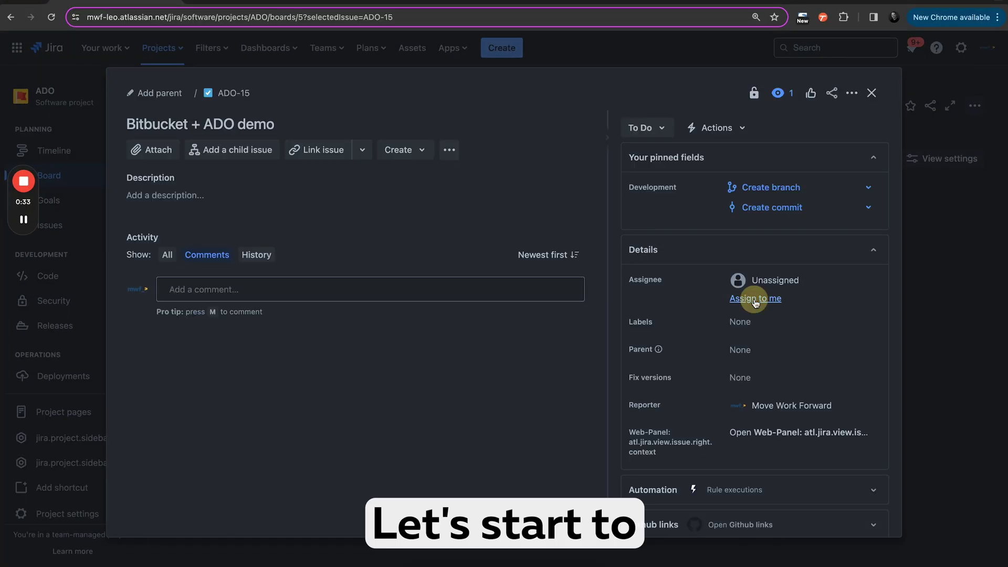
click(751, 298)
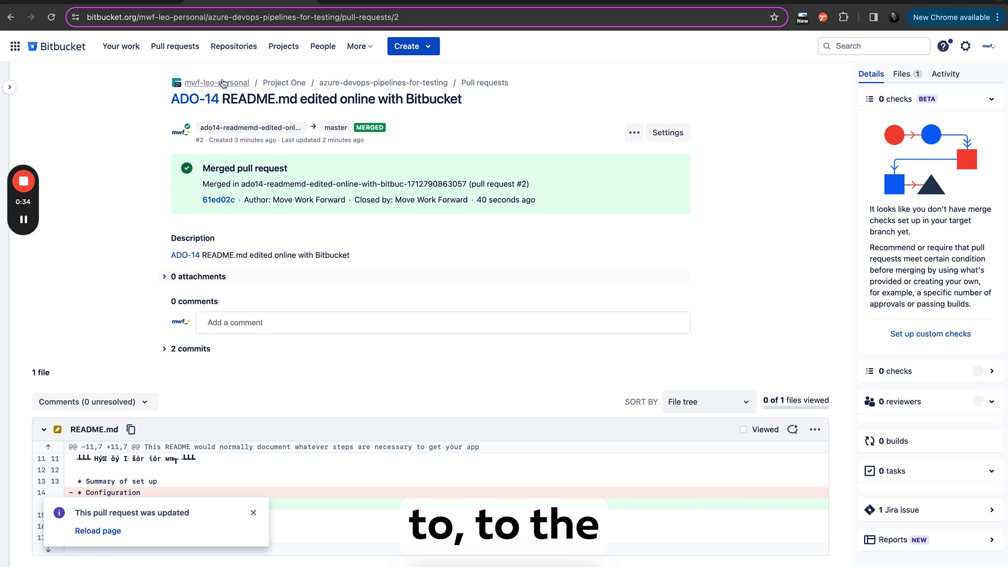
Open README.md in the azure-devops-pipelines-for-testing repository for editing
click(380, 83)
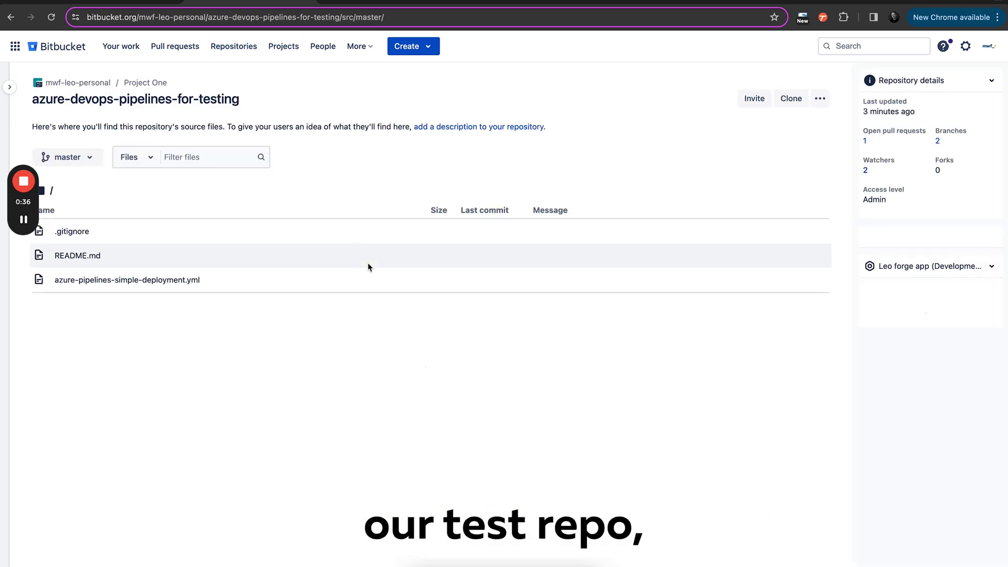
click(241, 258)
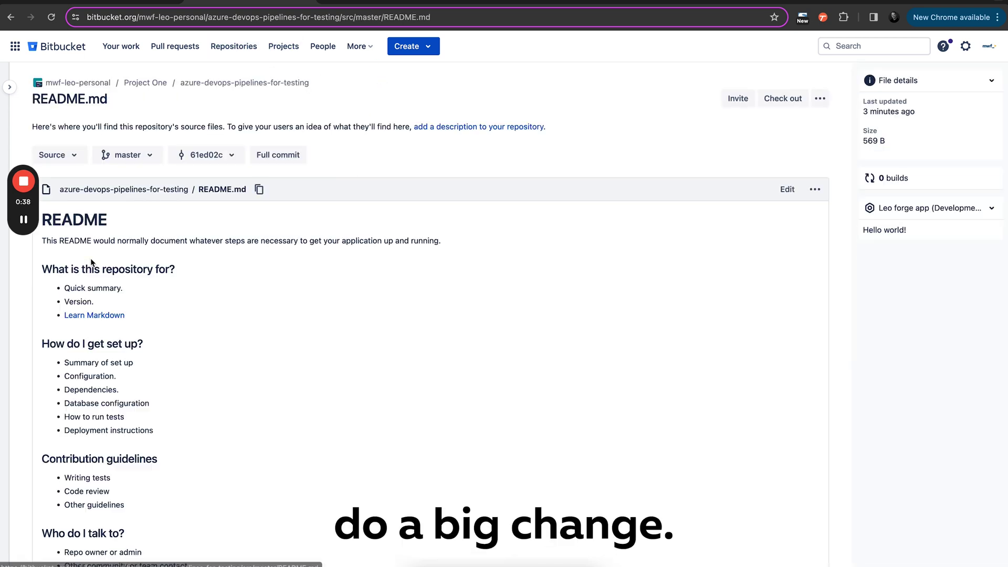
click(788, 190)
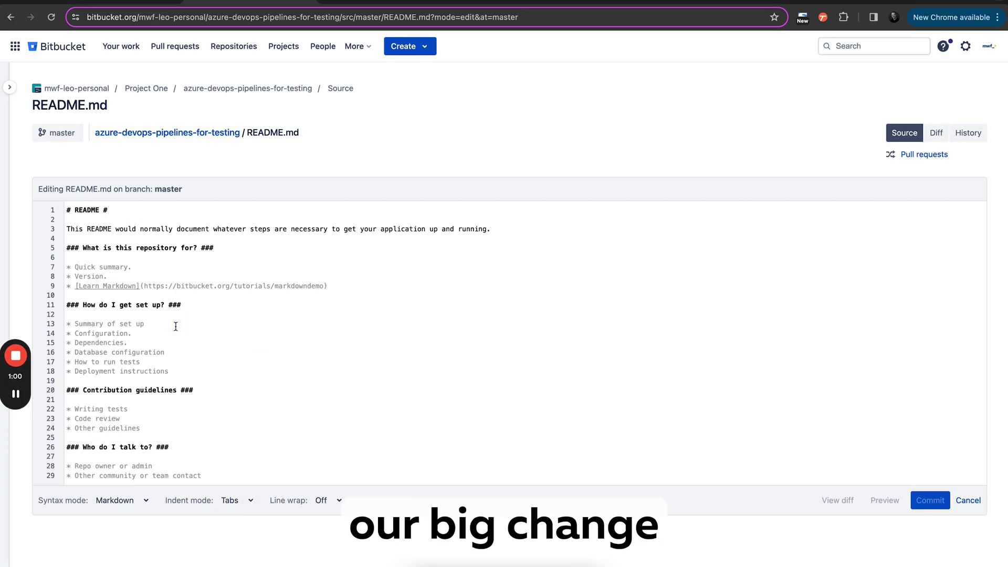
Commit README.md with message prefixed 'ADO-15', creating a pull request from an ADO- branch
click(932, 501)
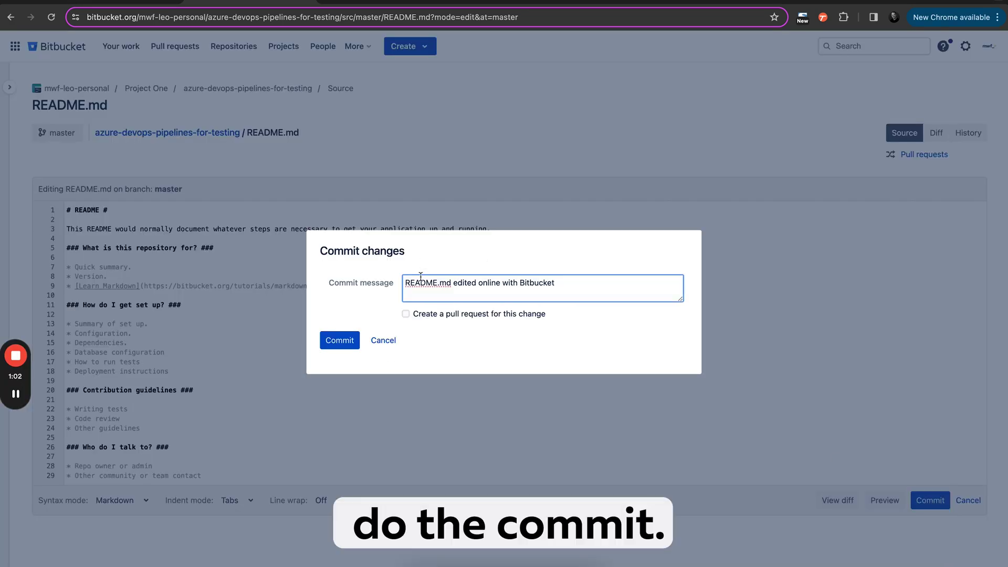
key(ctrl+Tab)
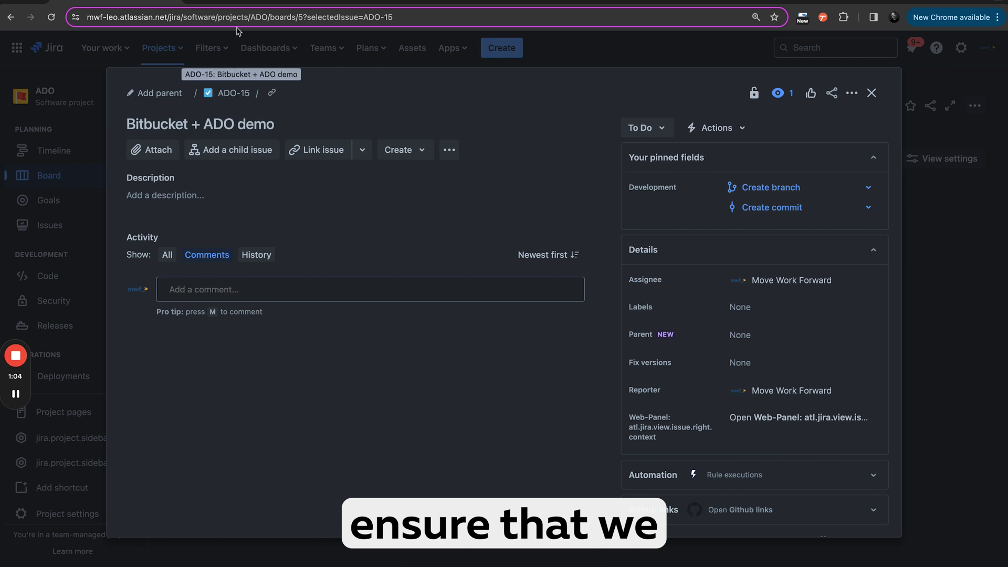
click(233, 4)
click(416, 282)
text(ADO-15 README.md edited online with Bitbucket)
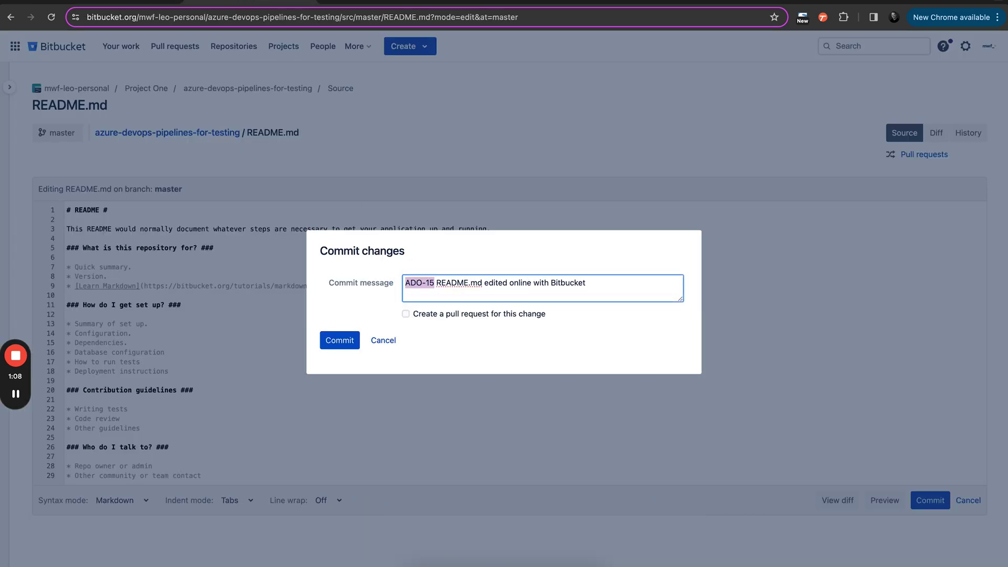
click(406, 314)
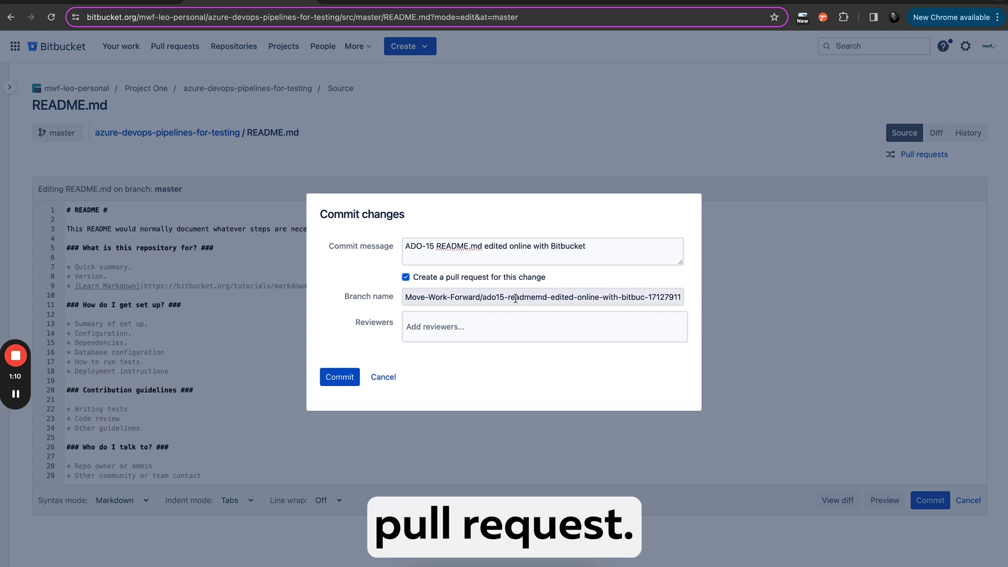
text(ADO-)
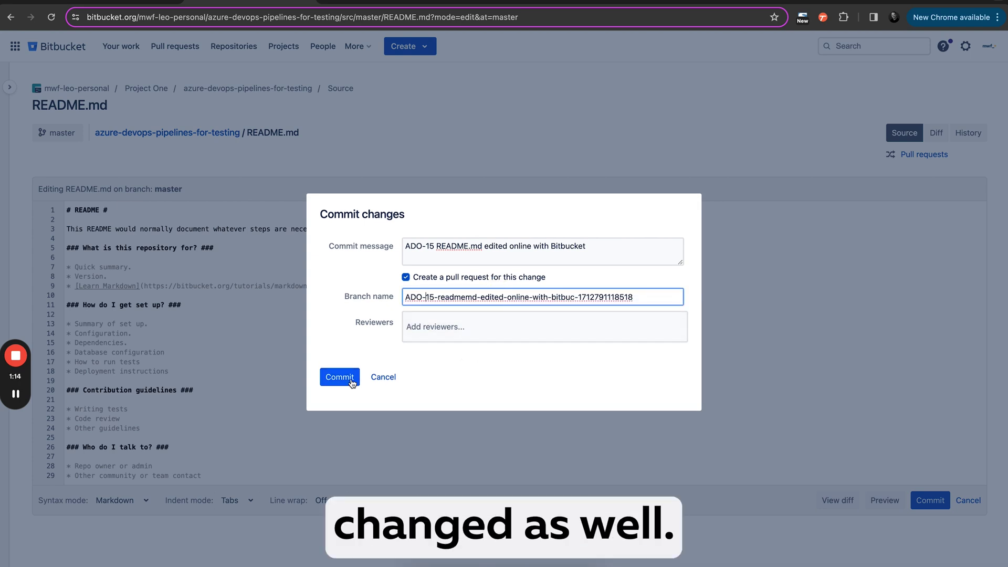
click(340, 376)
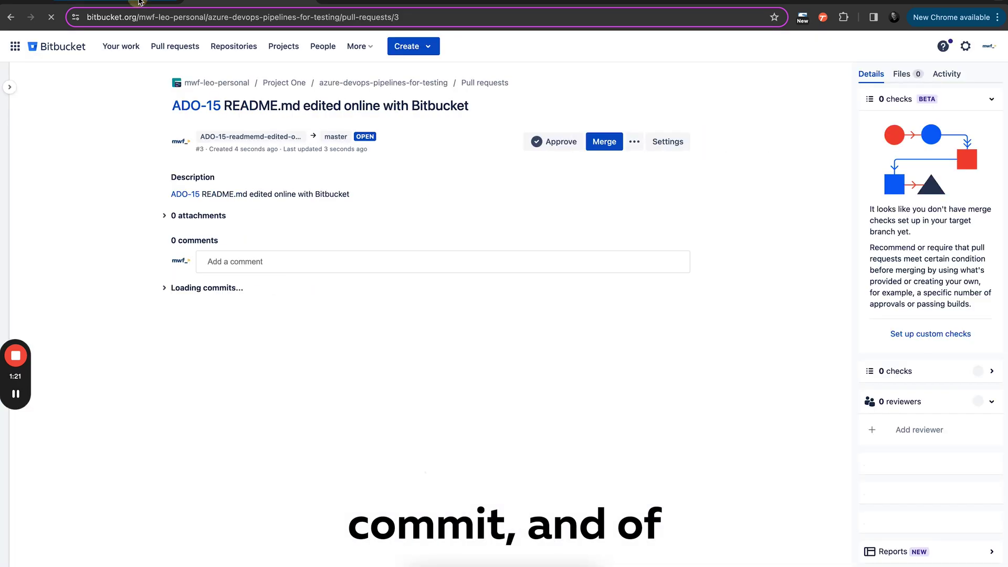
click(140, 3)
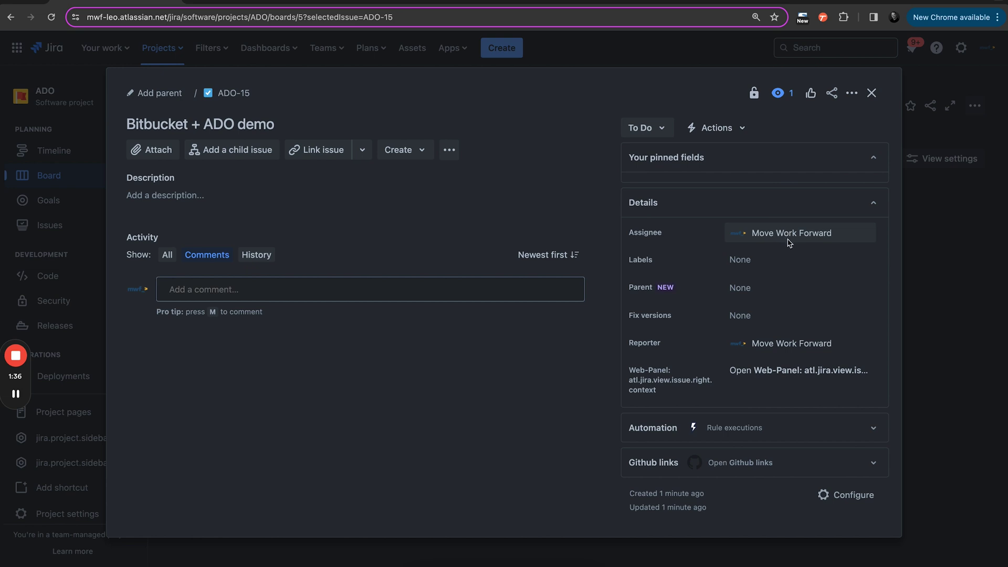
Check ADO-15's Testing release and open its linked pull request #3
mouse_move(815, 236)
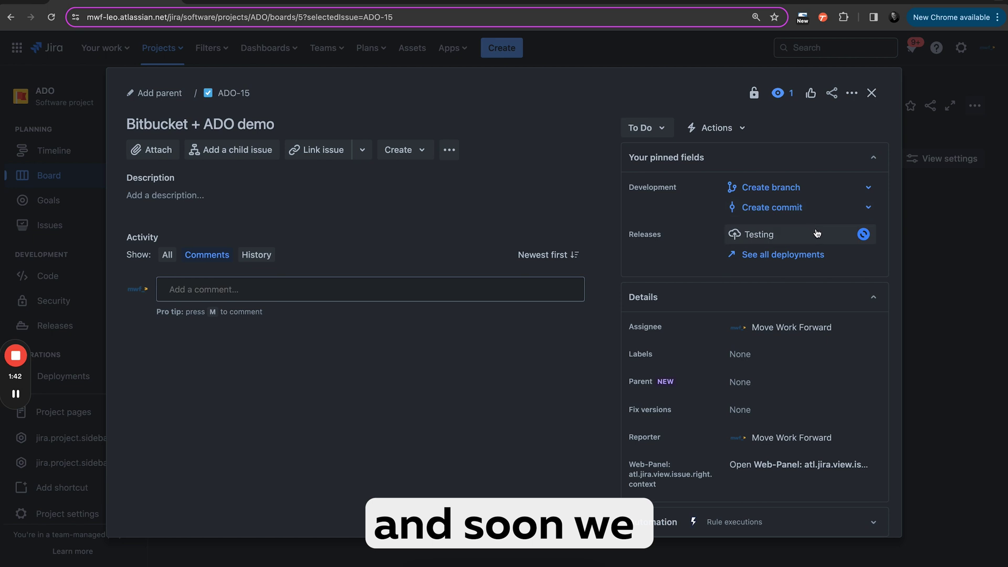
click(242, 99)
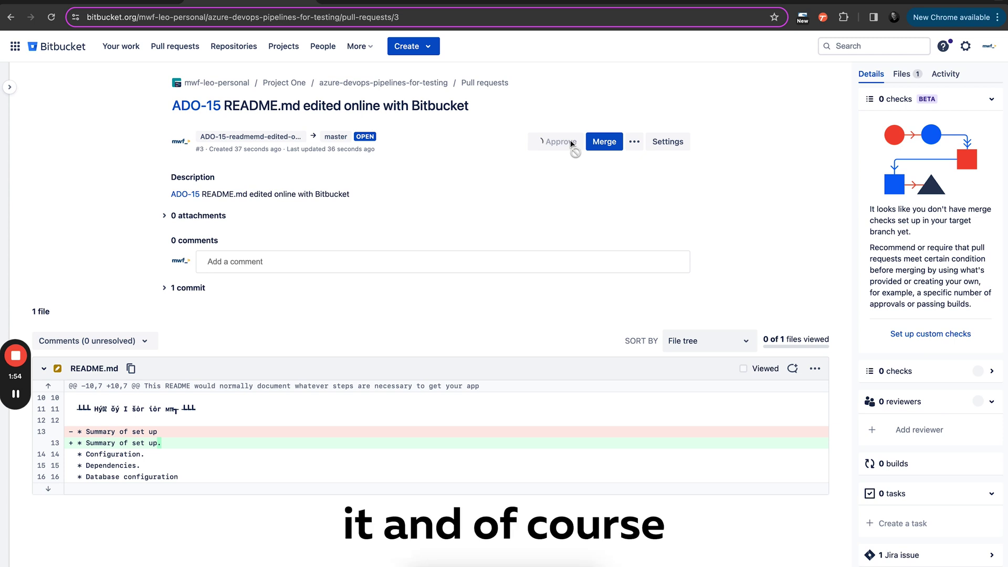
Merge pull request #3 into master, then return to ADO-15 in Jira
click(603, 143)
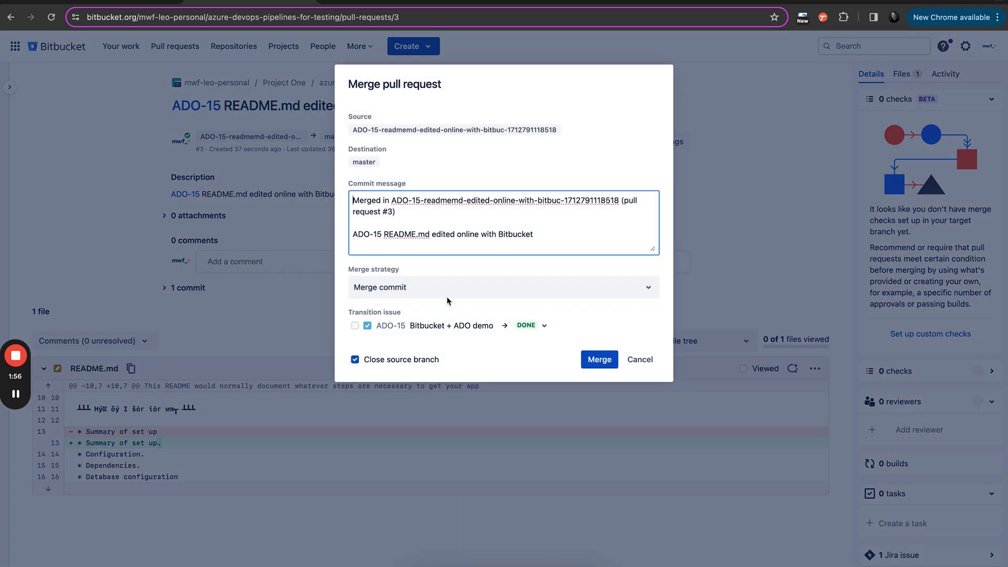
click(599, 359)
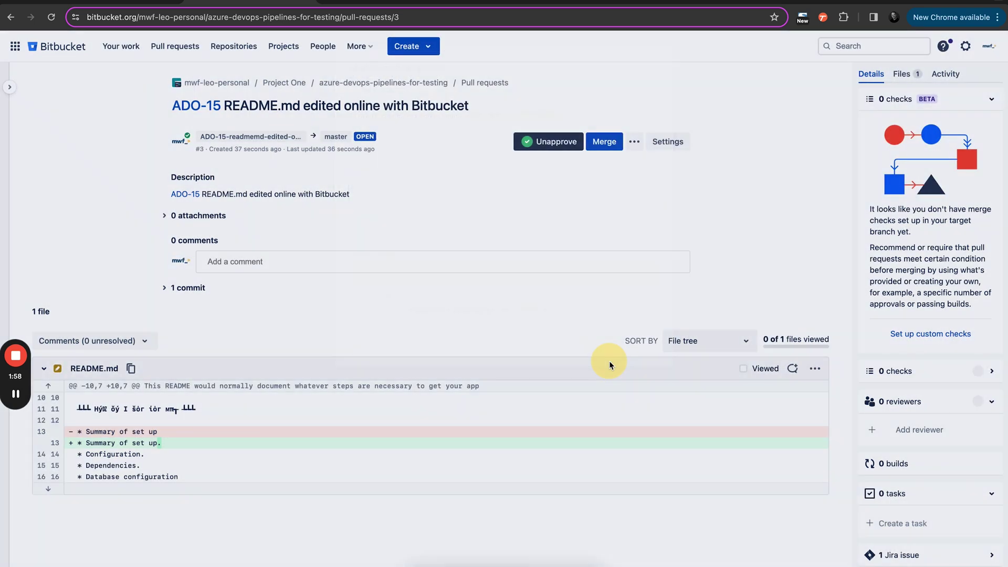
key(ctrl+shift+Tab)
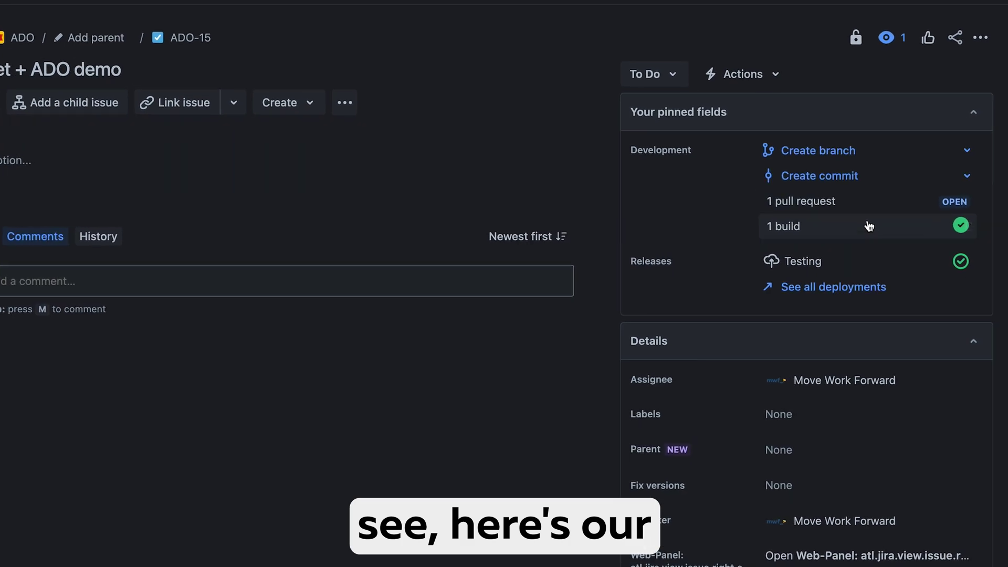
Review ADO-15's linked commits, pull requests and builds, including successful build 20240410.2
click(854, 208)
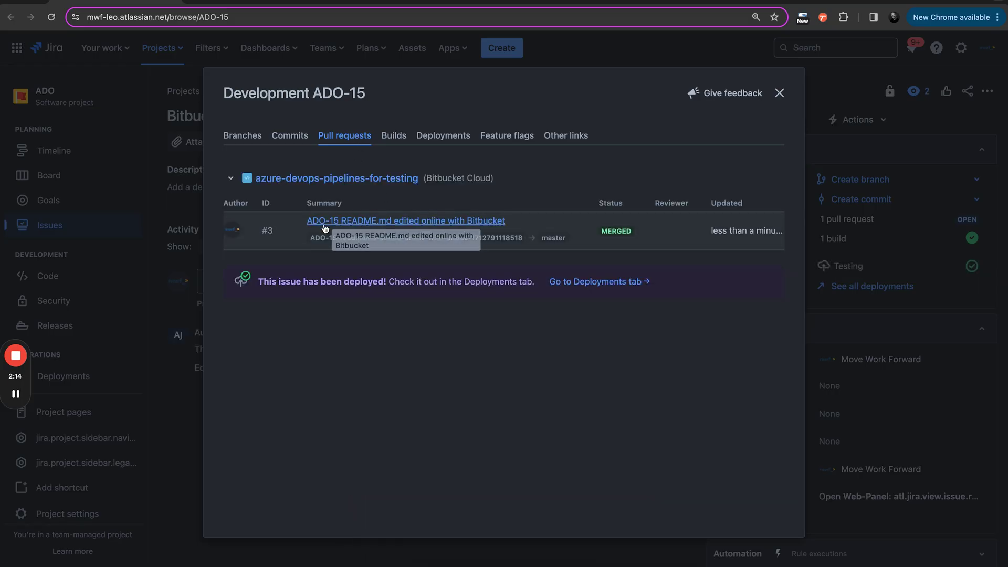
click(286, 137)
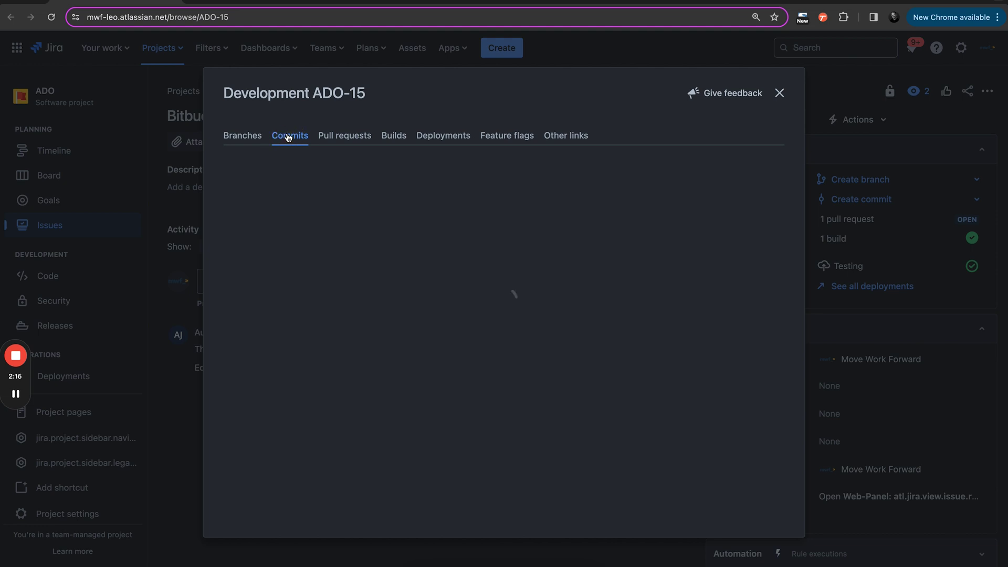
click(320, 139)
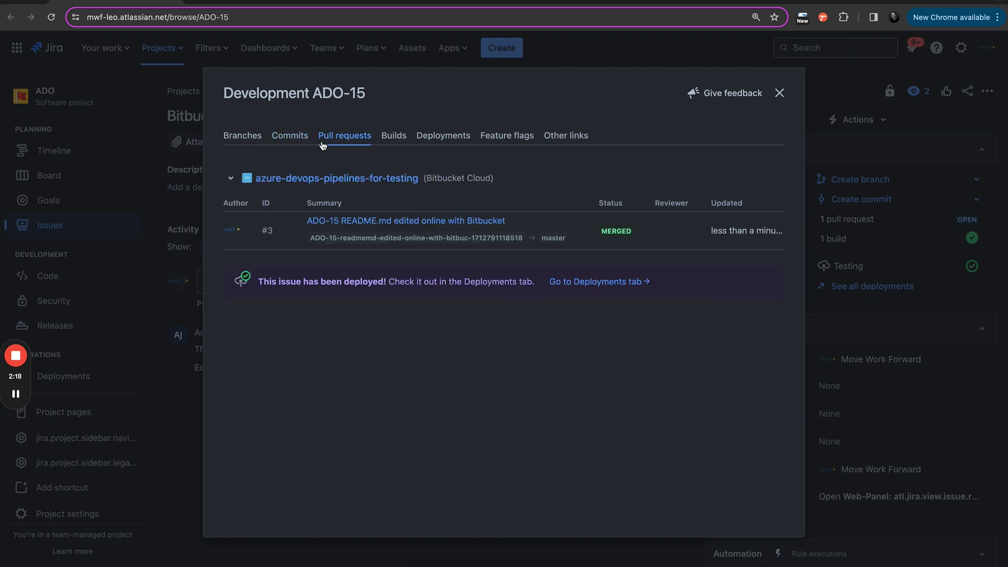
click(289, 136)
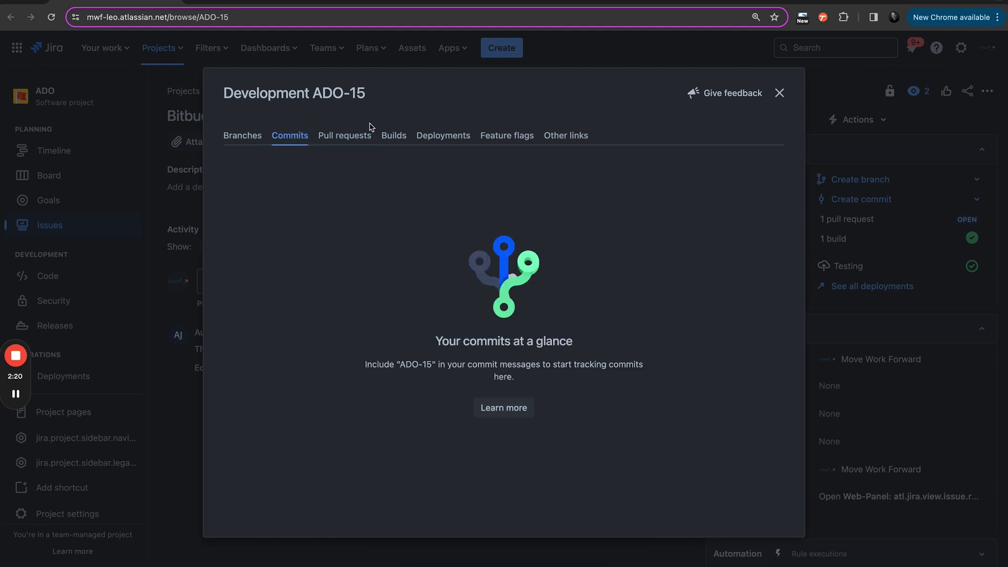
click(395, 135)
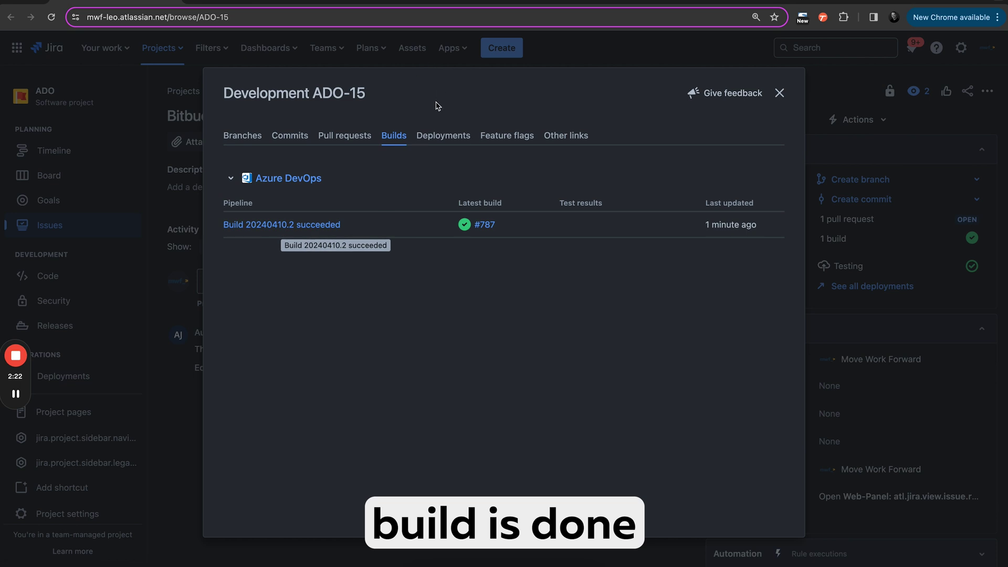
click(441, 138)
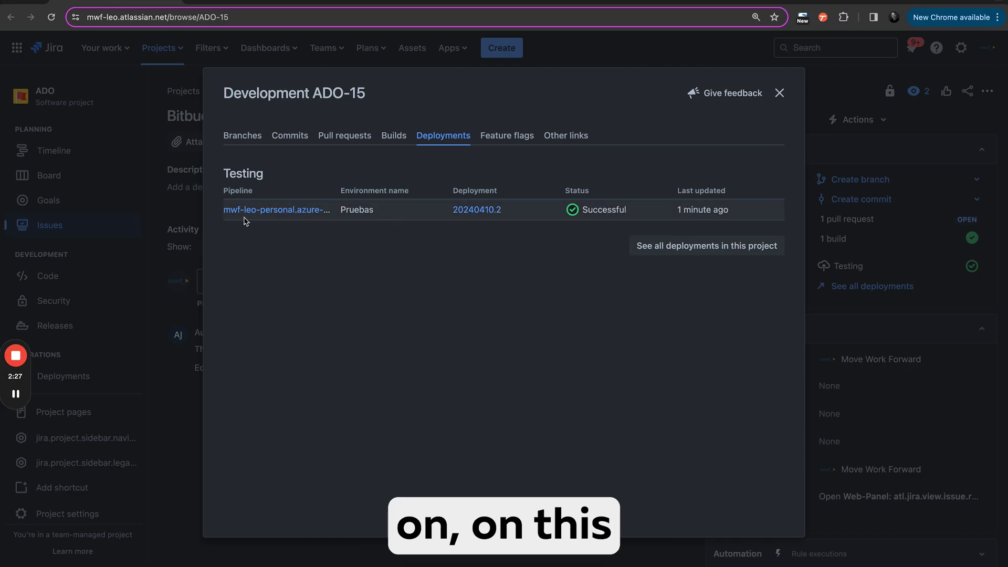
Open the Azure DevOps pipeline and view run #20240410.2's summary
click(245, 212)
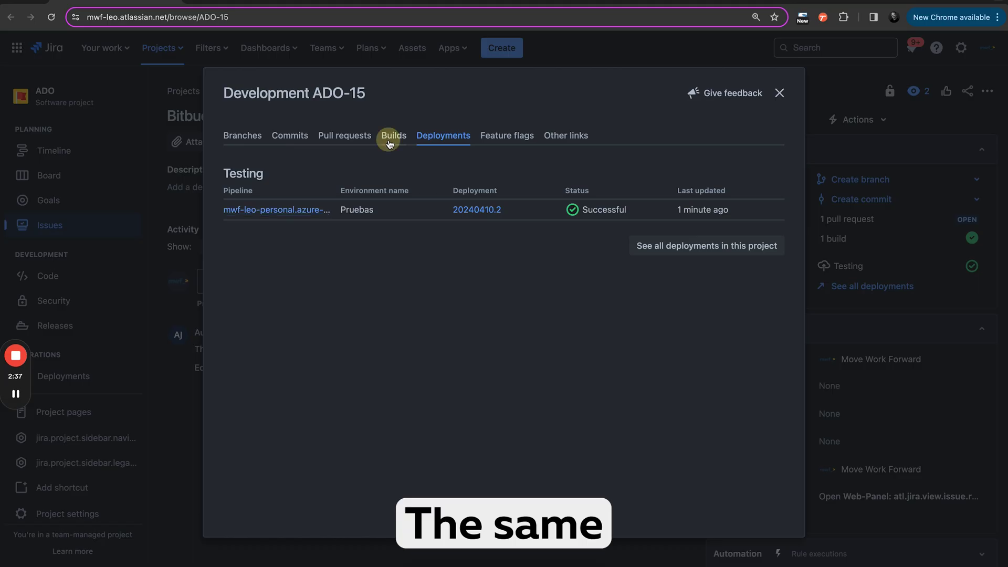
click(387, 198)
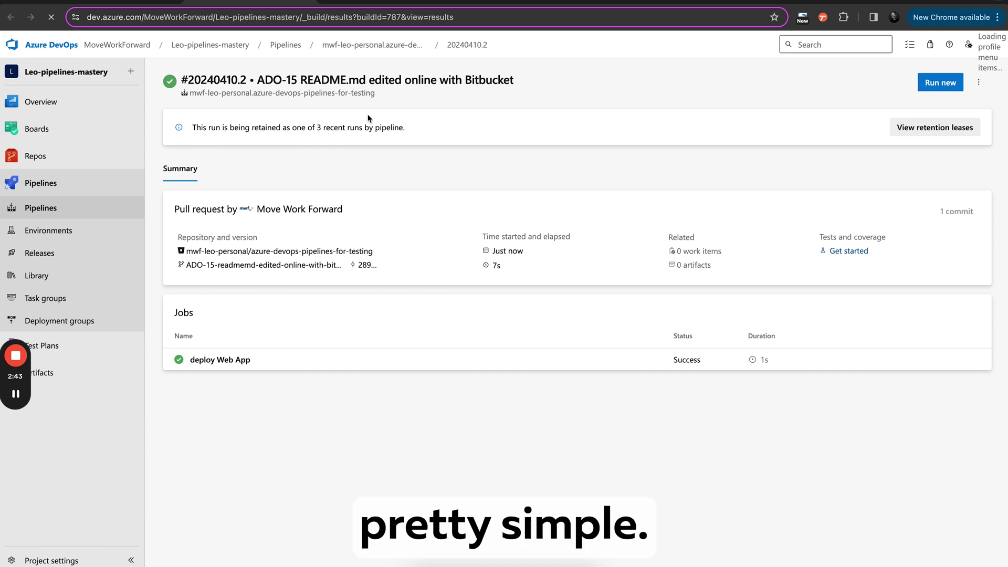
From ADO-15's Testing release, open all project deployments filtered to ADO-15
click(116, 2)
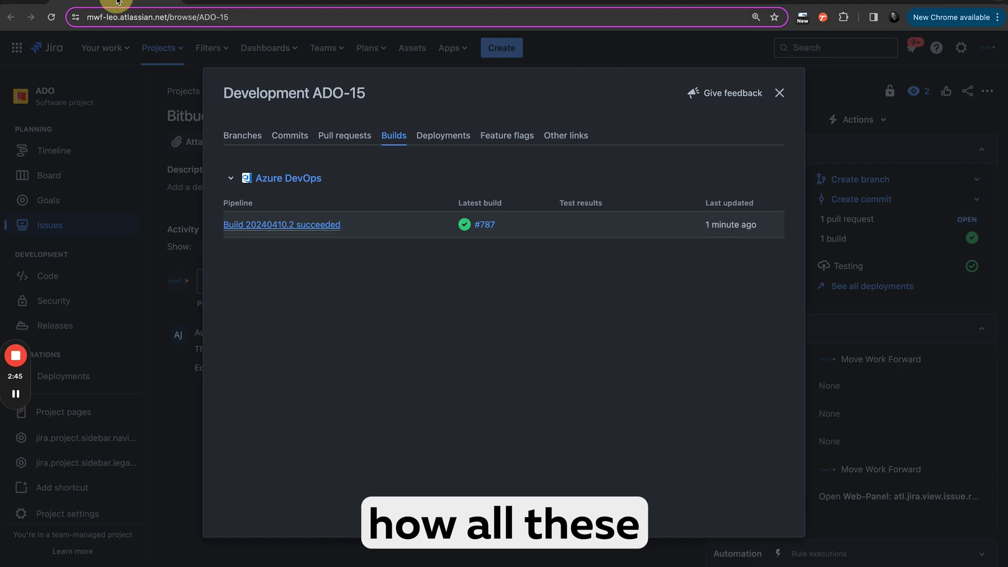
click(780, 93)
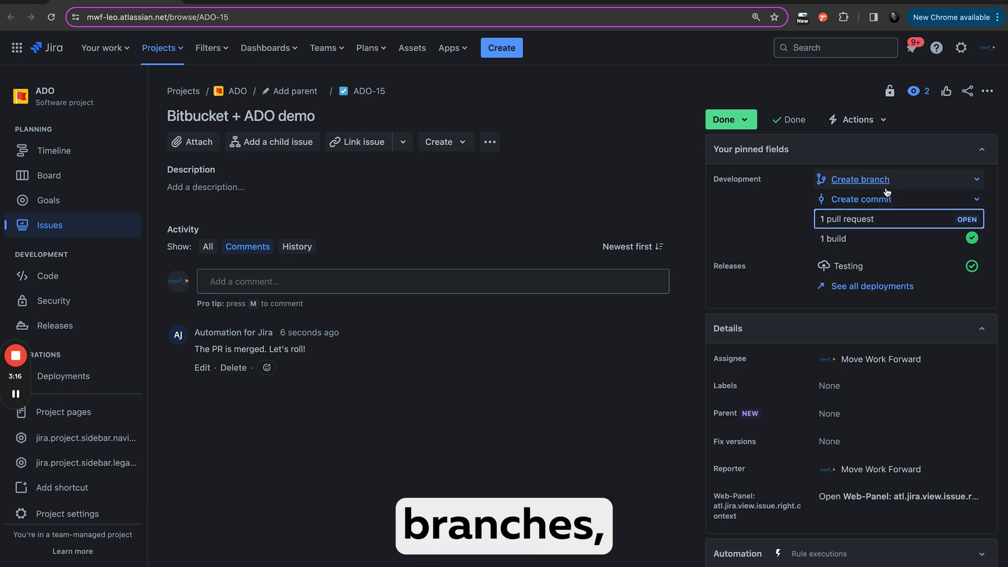
click(862, 265)
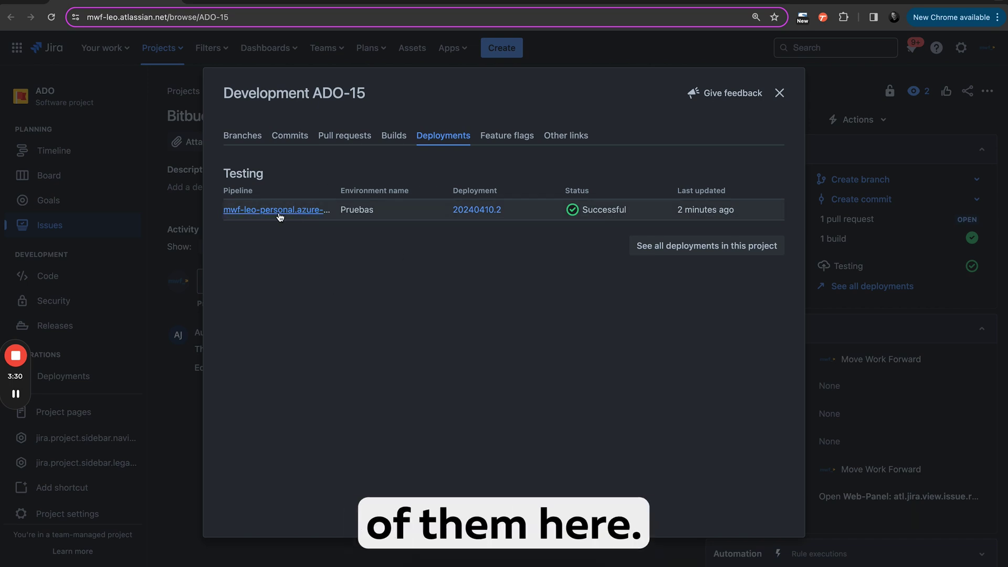
click(678, 243)
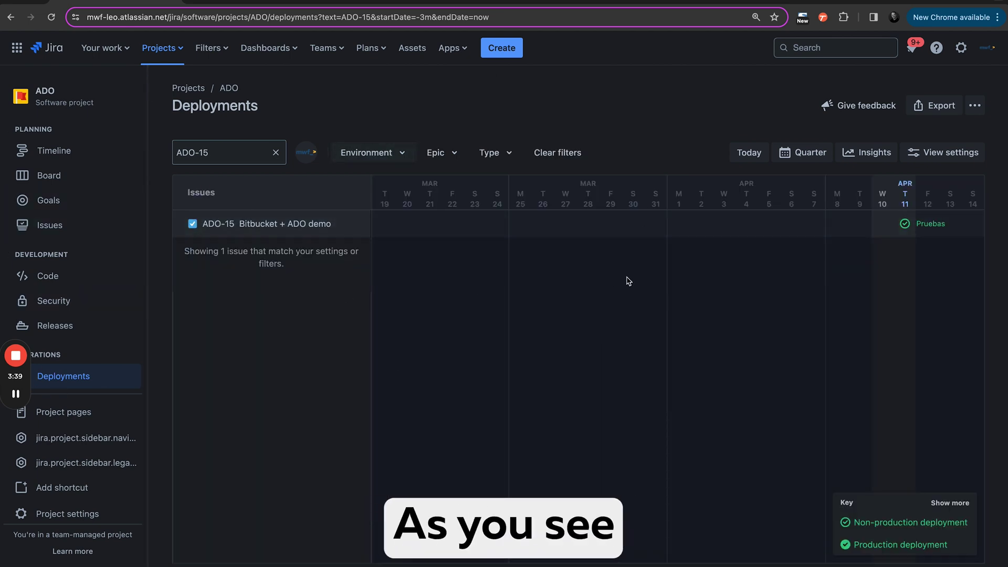
Open the Azure DevOps integration settings from the gear menu's Apps administration
click(962, 50)
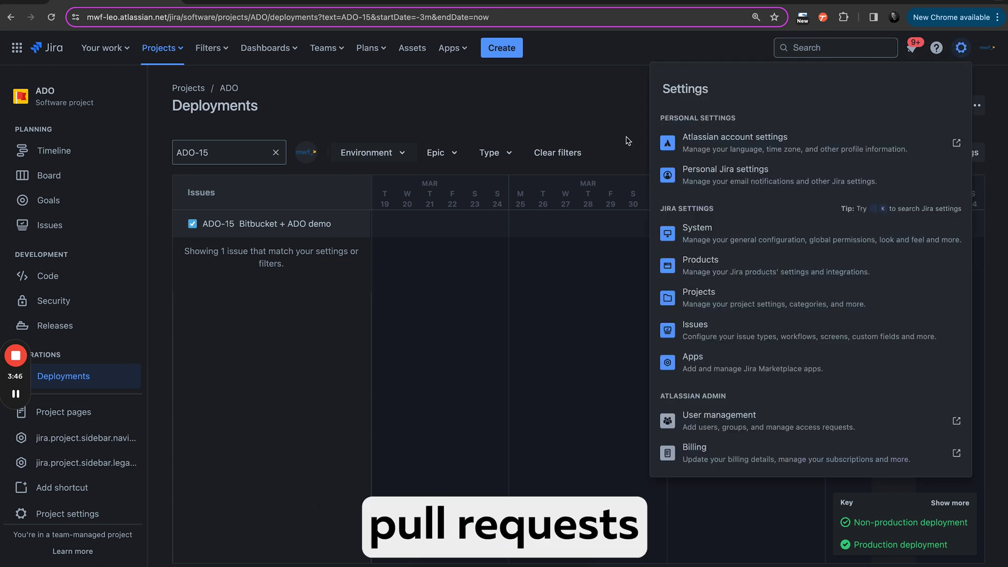
click(759, 363)
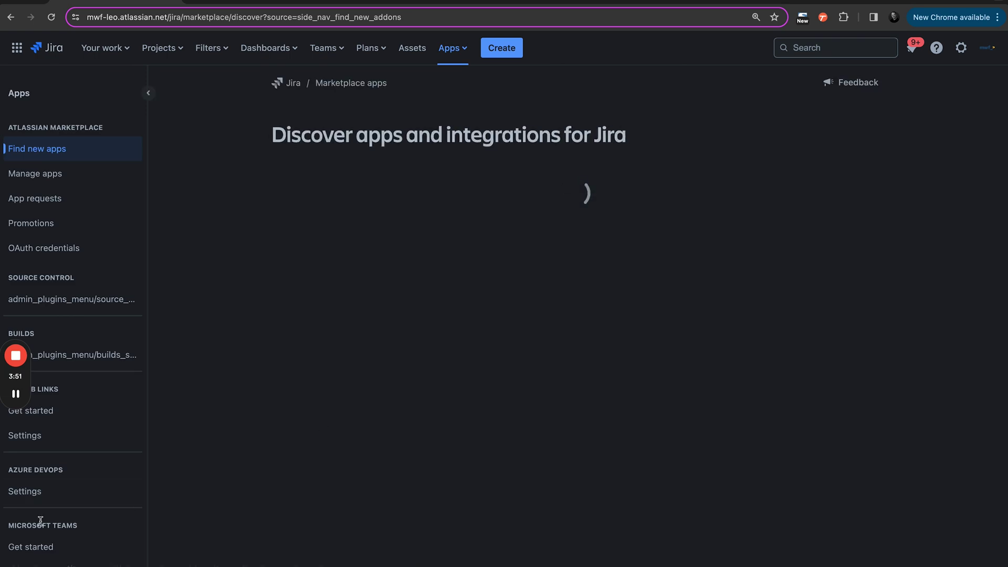
click(40, 493)
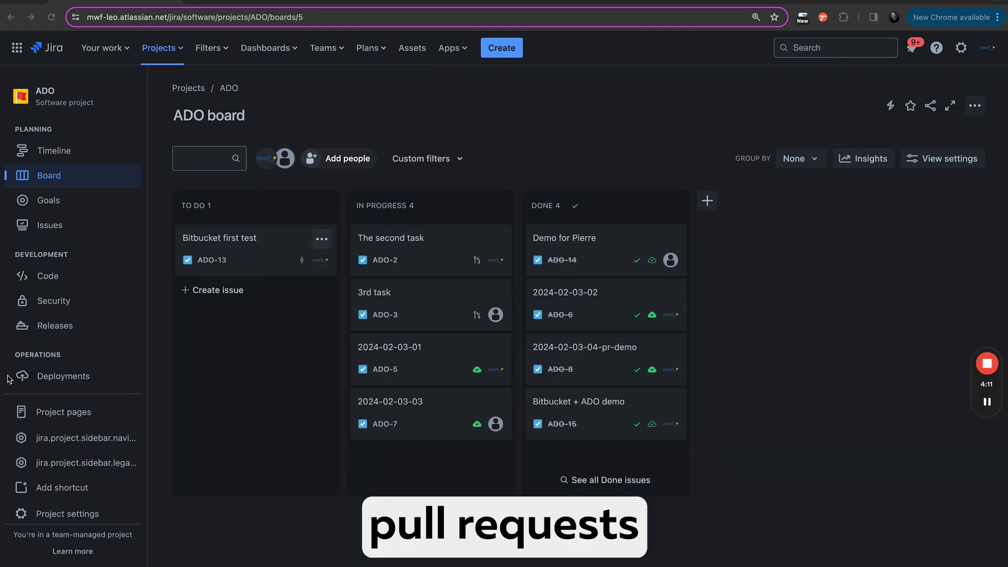
Open the Toolchain page in the ADO project settings
click(64, 513)
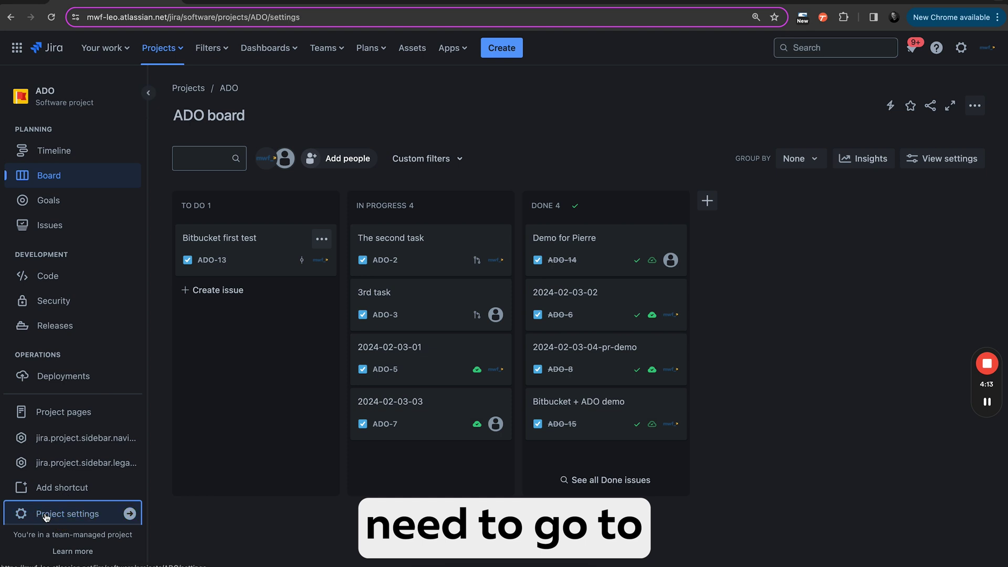
click(45, 346)
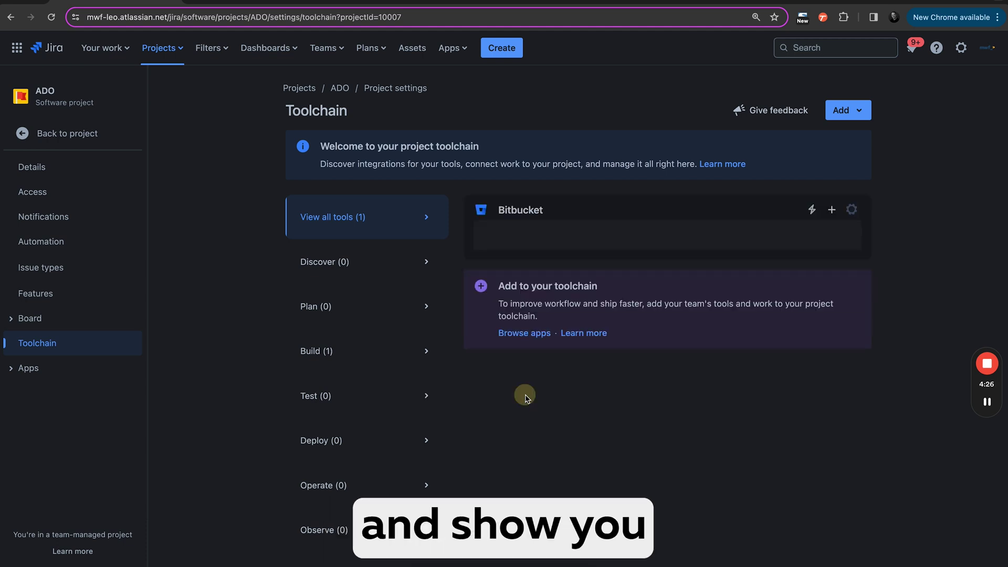
Browse Bitbucket's available repositories, cancel without adding one, and open the toolchain Add dropdown
click(835, 217)
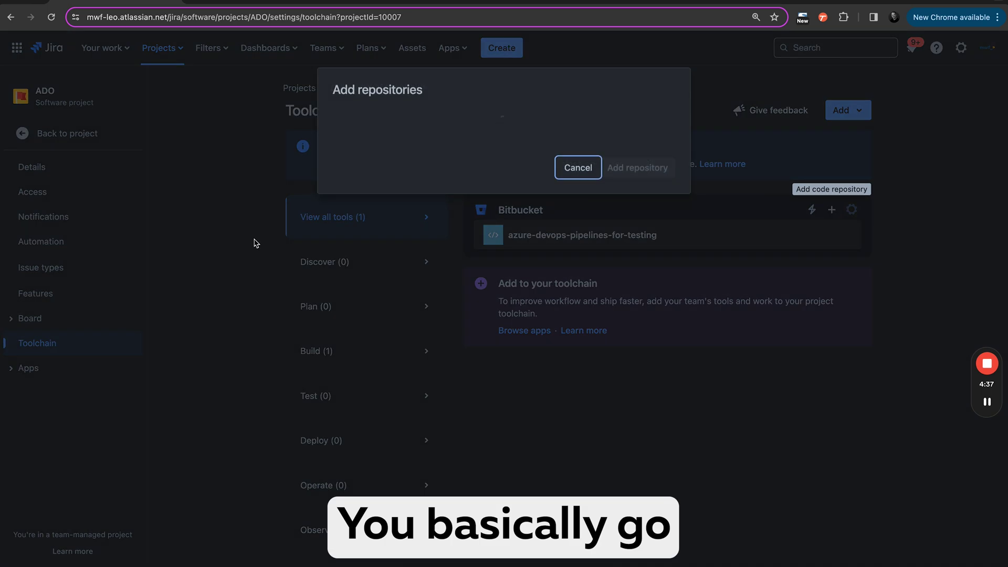
click(462, 124)
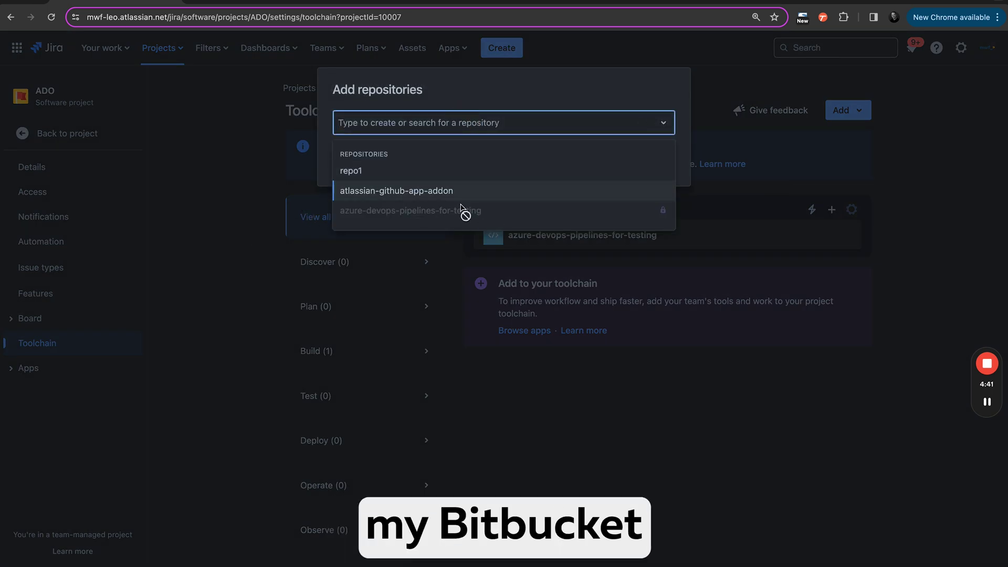
click(584, 105)
click(577, 160)
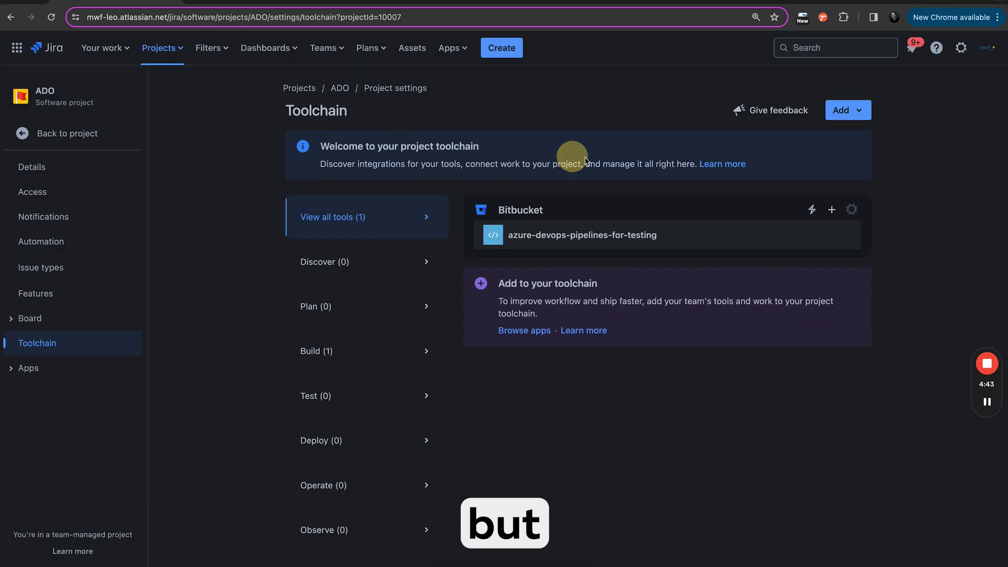
click(853, 110)
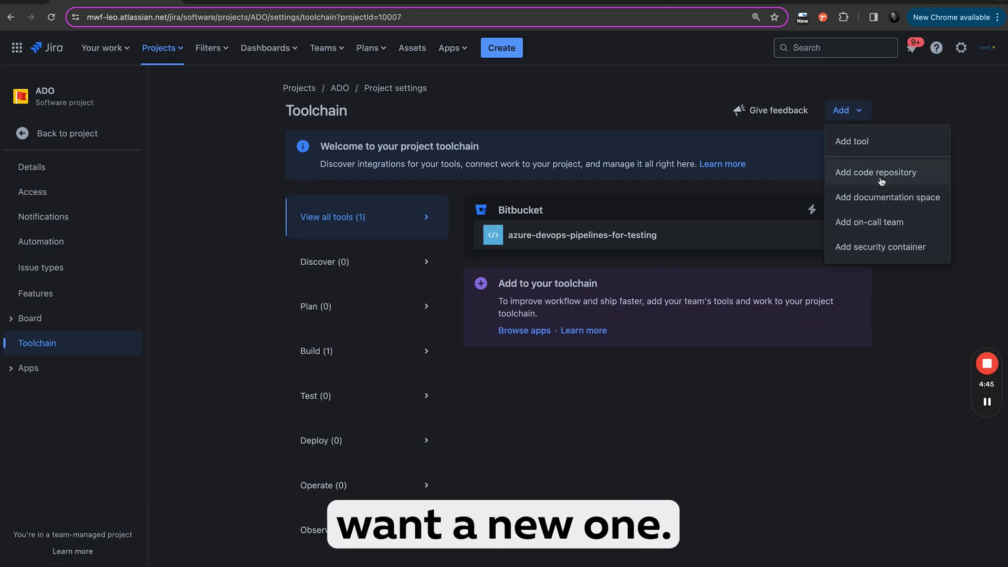
Choose 'Add tool' and browse the apps and integrations catalogue, which shows Bitbucket as added
click(846, 141)
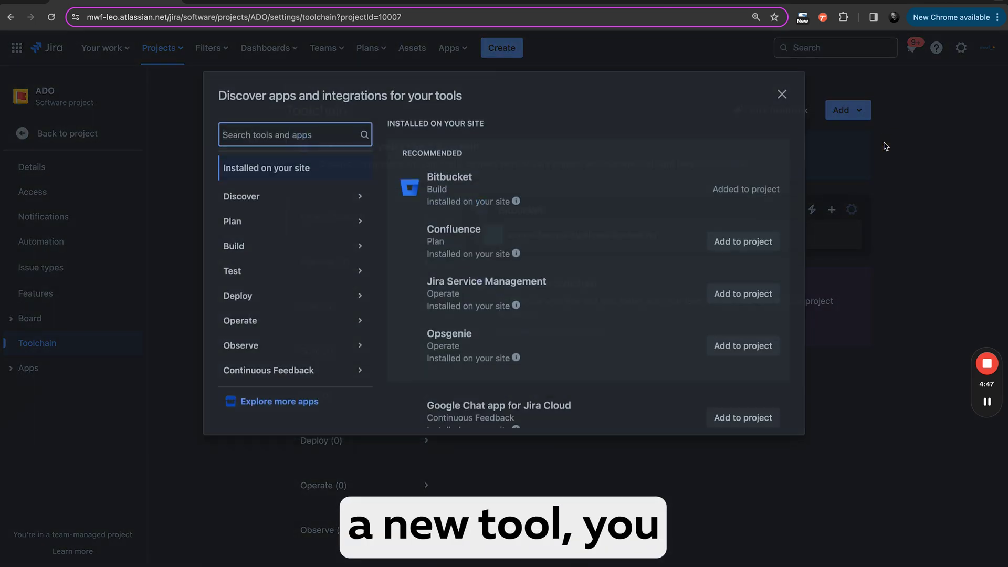
click(733, 190)
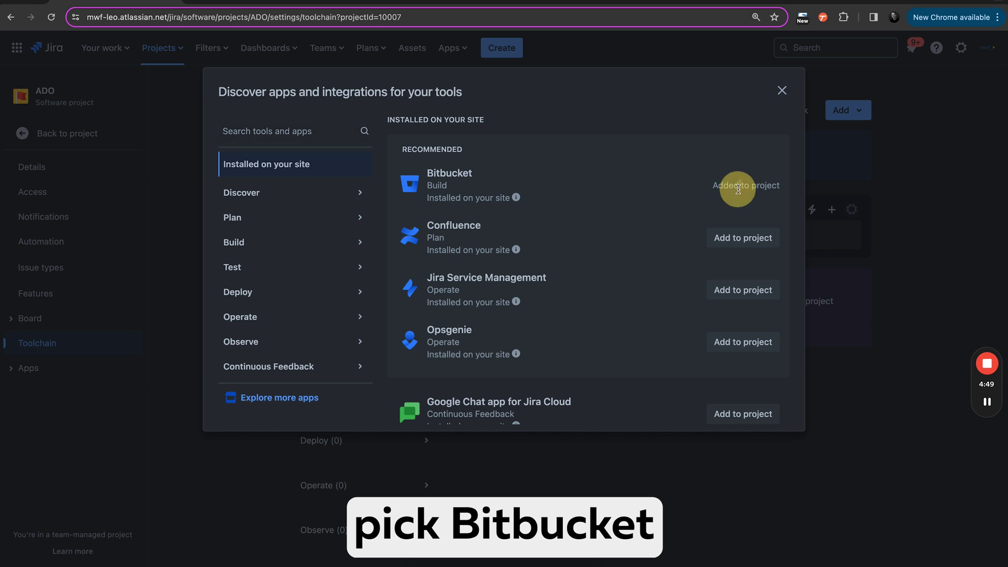
scroll(557, 321, down, 1)
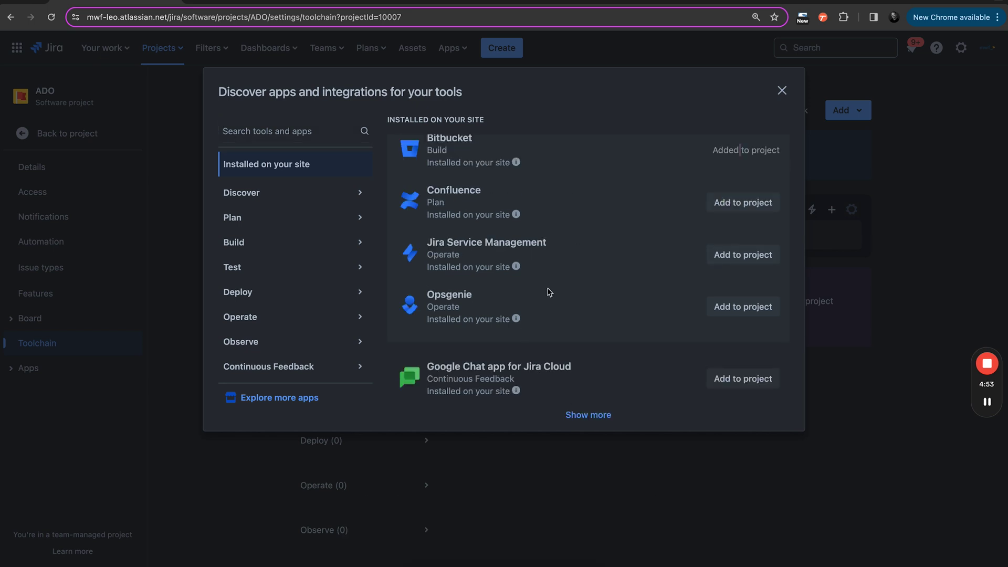
scroll(515, 292, up, 1)
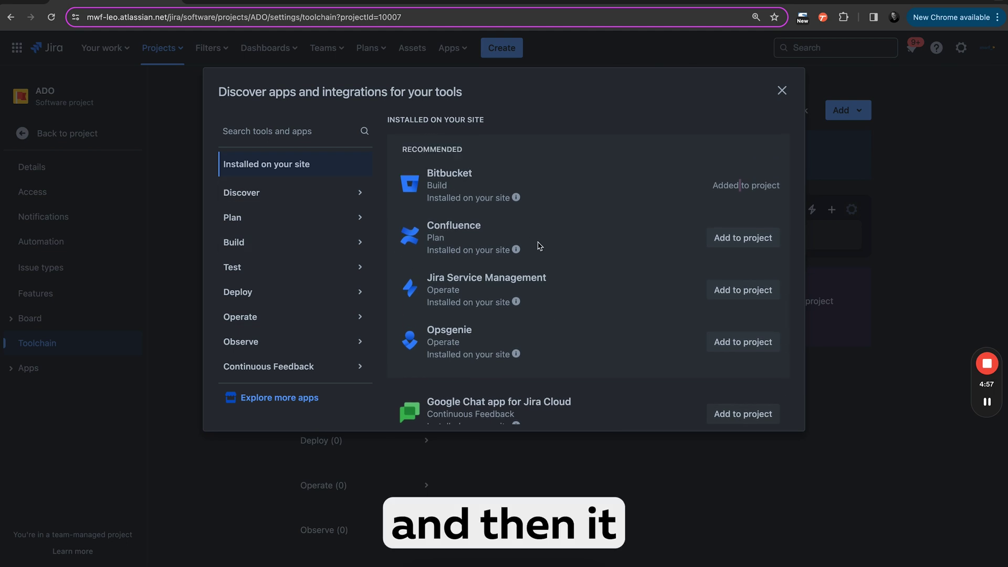
scroll(536, 245, down, 1)
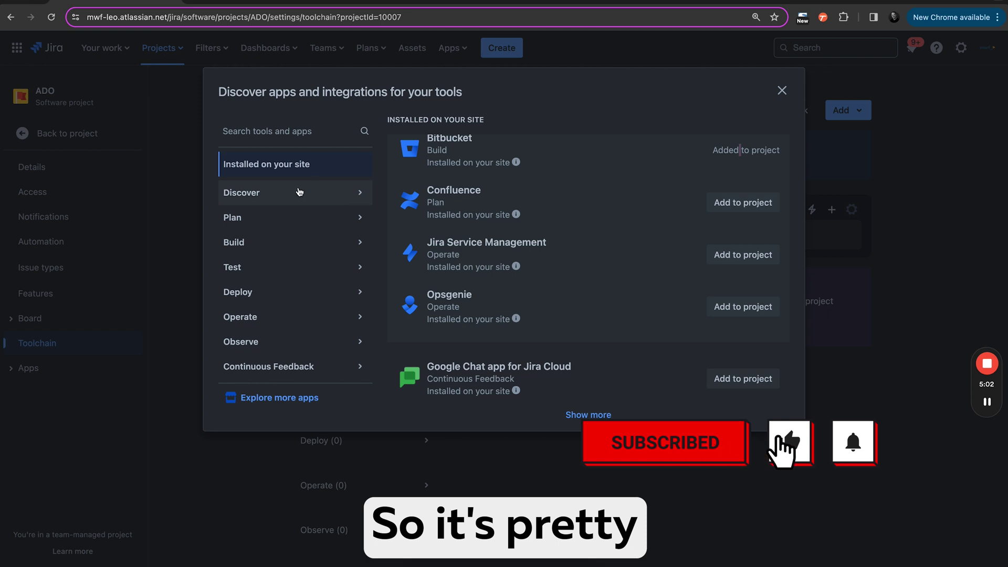
click(766, 167)
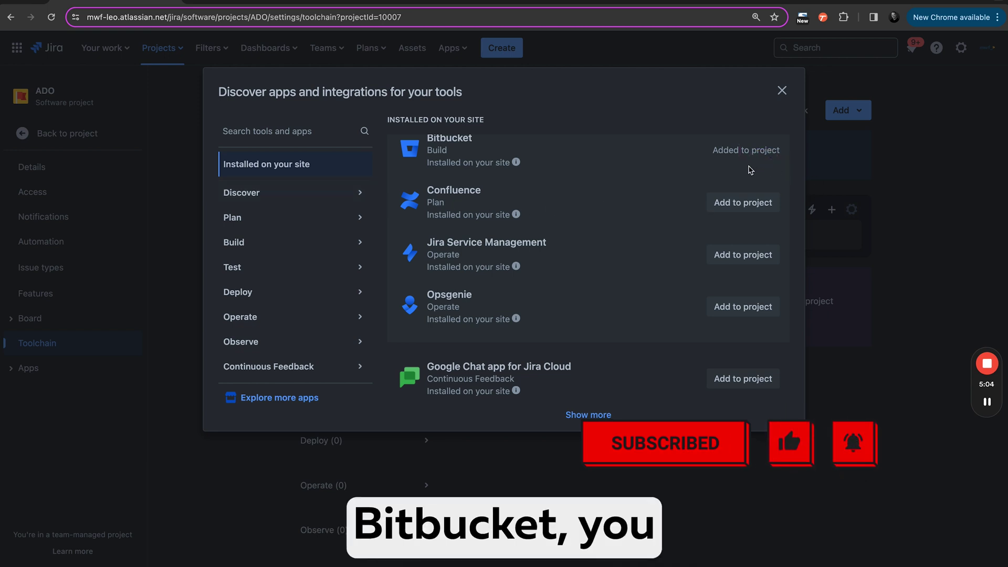
scroll(717, 144, up, 1)
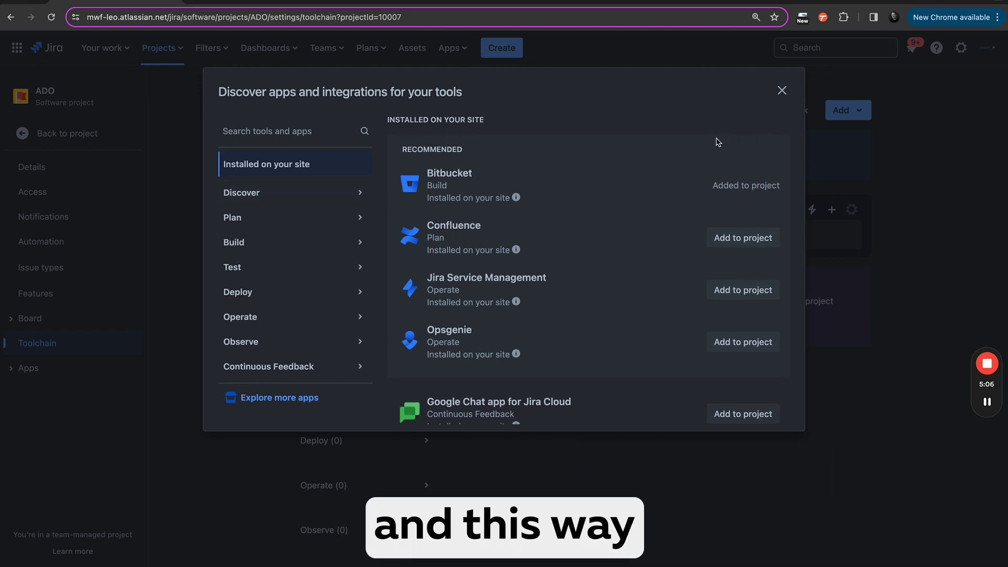